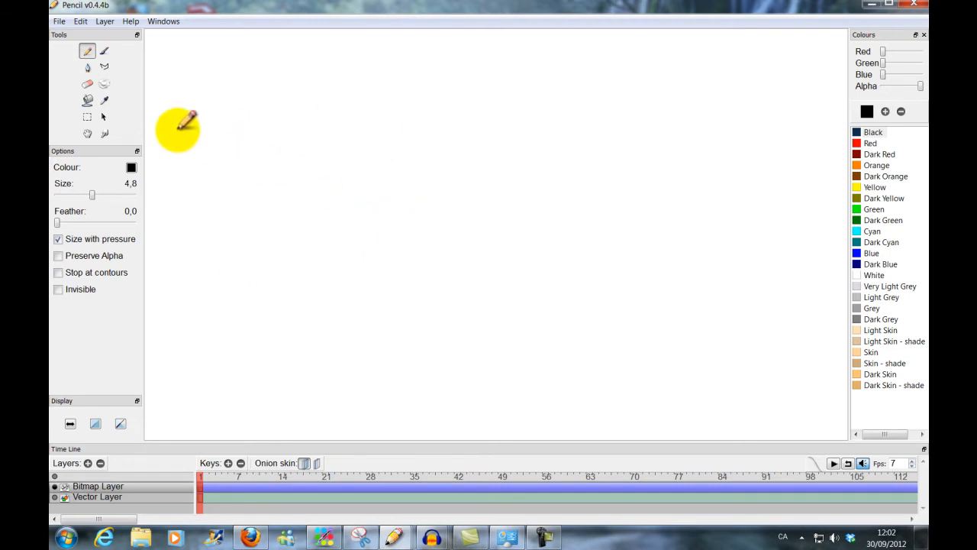
Step: Draw a small black ring and a thicker wavy stroke at size 21,9 with the Pen tool, and reduce the size to 16,6
click(87, 67)
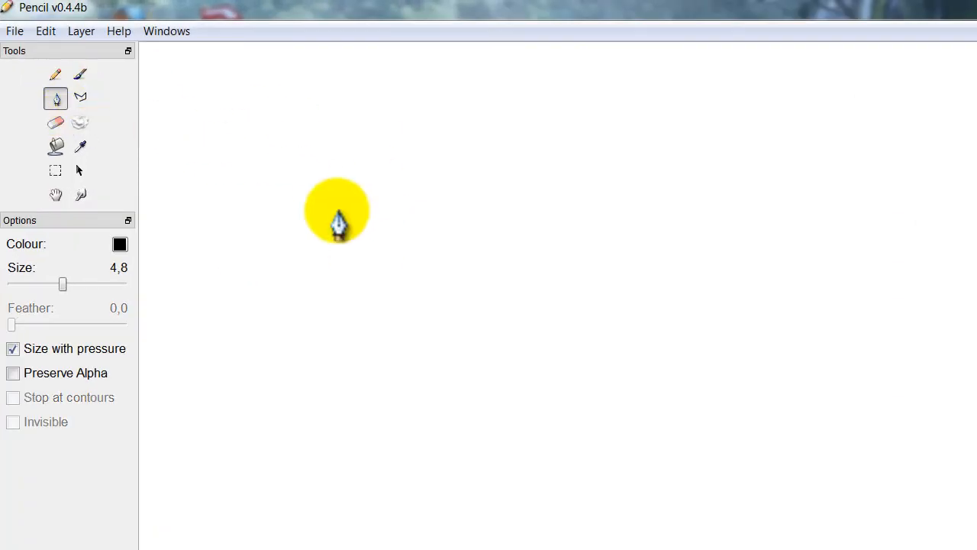
mouse_move(327, 179)
mouse_down()
mouse_move(333, 205)
mouse_move(341, 162)
mouse_up()
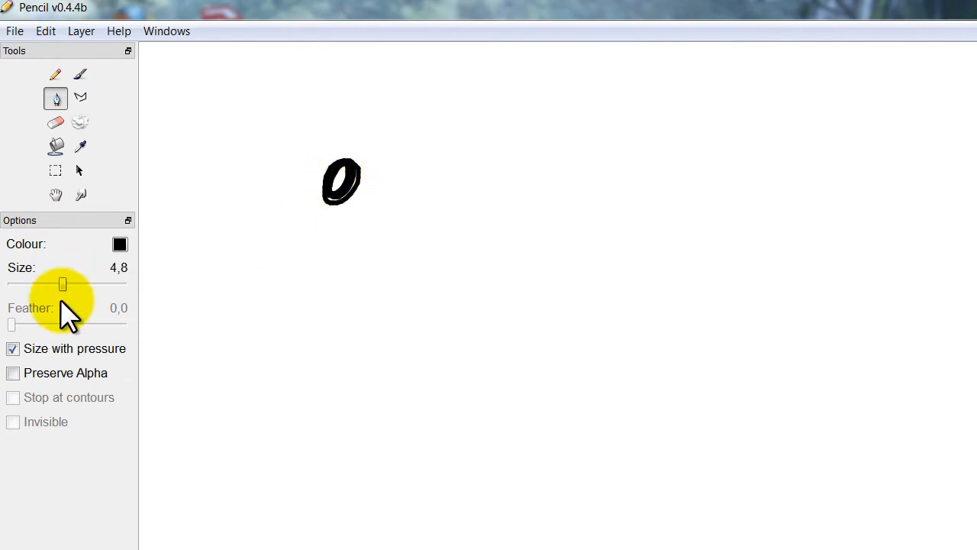
click(90, 284)
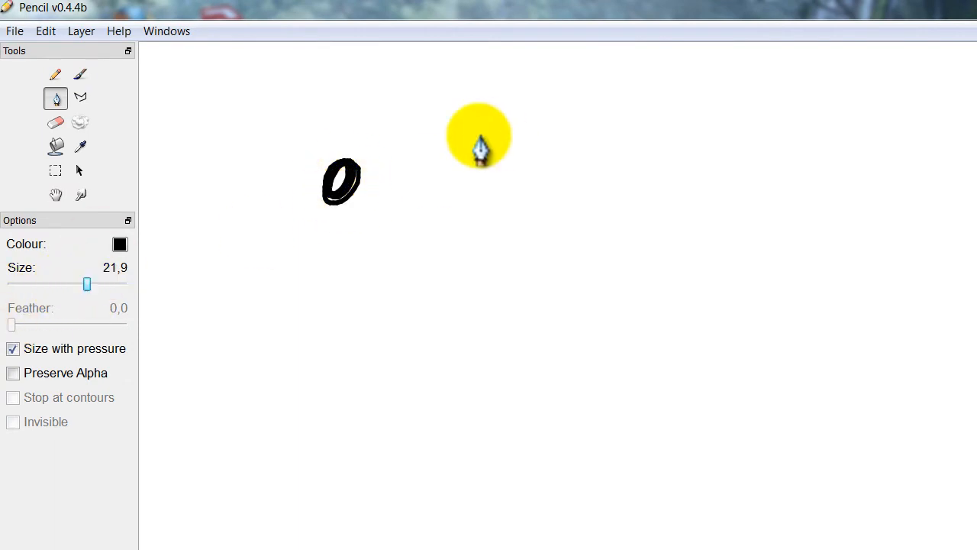
drag(471, 135, 755, 133)
click(58, 284)
click(61, 284)
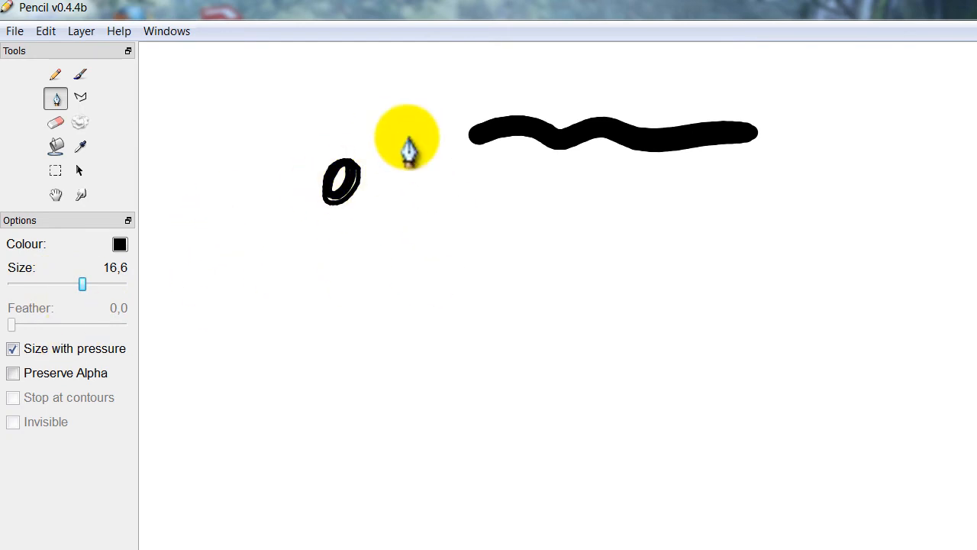
Step: Start a new blank document, discarding the test strokes
click(15, 31)
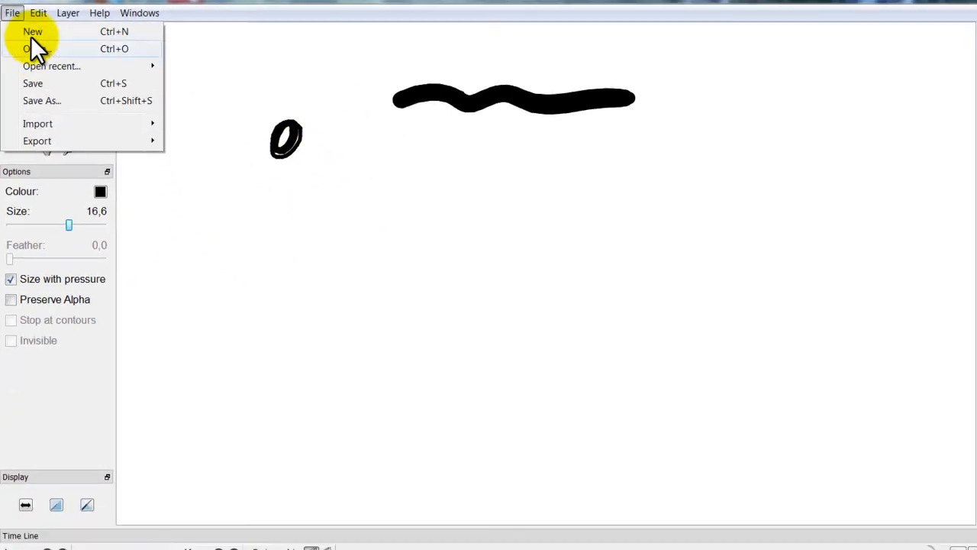
click(35, 48)
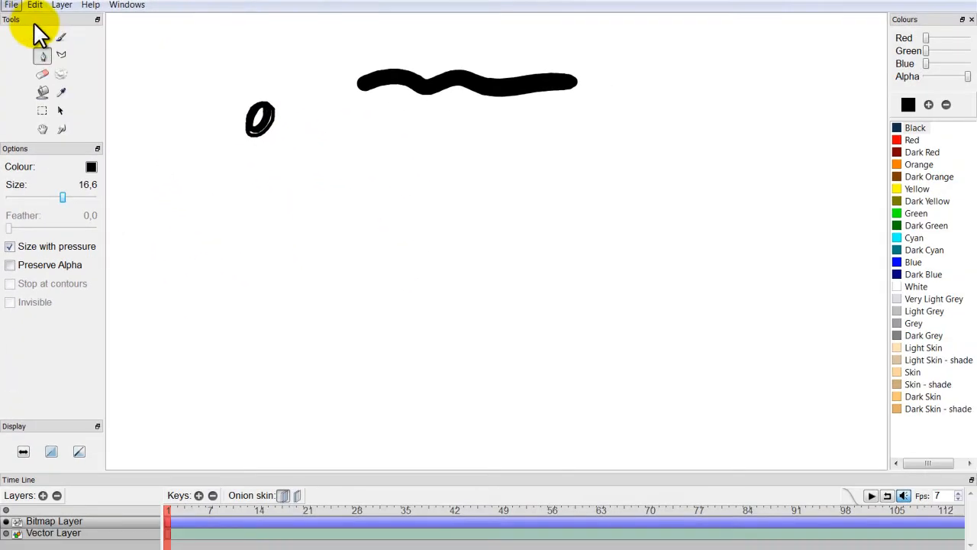
click(529, 332)
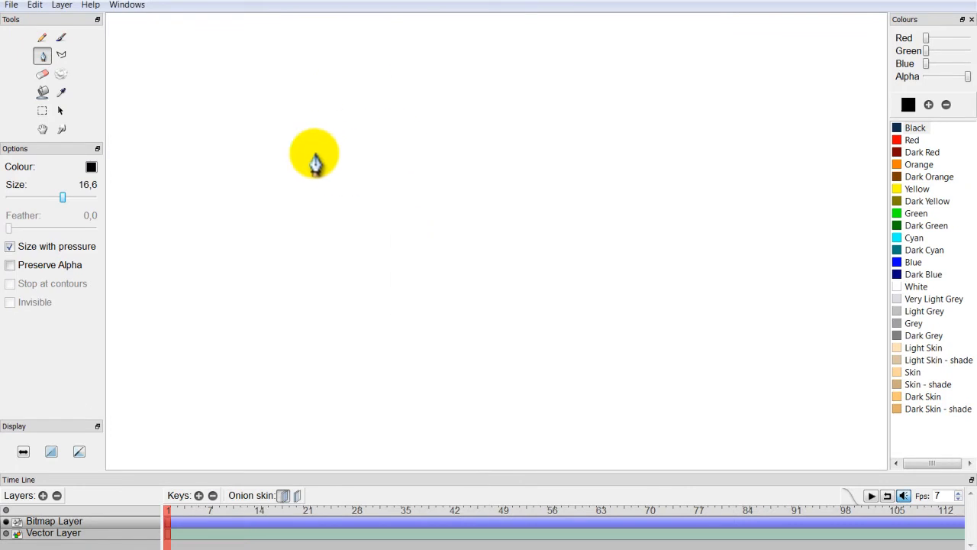
Step: Draw a black stick figure's head, leaning torso and two bent arms on frame 1, reducing the pen size to 5,5
mouse_move(237, 131)
mouse_down()
mouse_move(254, 143)
mouse_move(213, 216)
mouse_up()
drag(65, 199, 51, 200)
drag(213, 133, 268, 161)
mouse_move(216, 137)
mouse_down()
mouse_move(170, 164)
mouse_move(157, 224)
mouse_move(167, 218)
mouse_up()
mouse_move(267, 158)
mouse_down()
mouse_move(273, 228)
mouse_move(305, 208)
mouse_up()
Step: Draw the stick figure's two bent legs with feet below the hips on frame 1
mouse_move(251, 247)
mouse_down()
mouse_move(213, 223)
mouse_move(195, 248)
mouse_move(237, 227)
mouse_move(203, 255)
mouse_move(202, 336)
mouse_move(169, 363)
mouse_up()
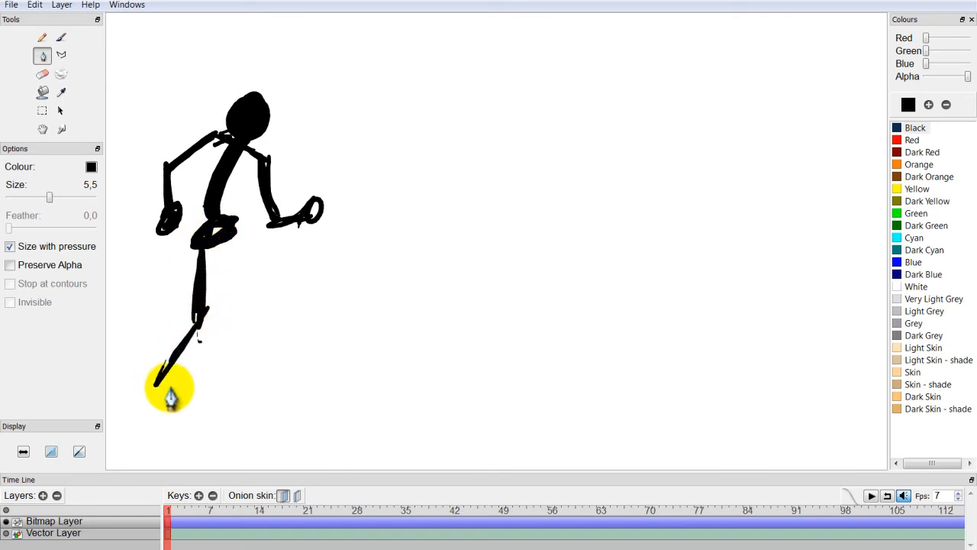
drag(203, 394, 199, 385)
mouse_move(228, 230)
mouse_down()
mouse_move(240, 279)
mouse_move(234, 349)
mouse_move(250, 374)
mouse_move(236, 388)
mouse_move(273, 367)
mouse_up()
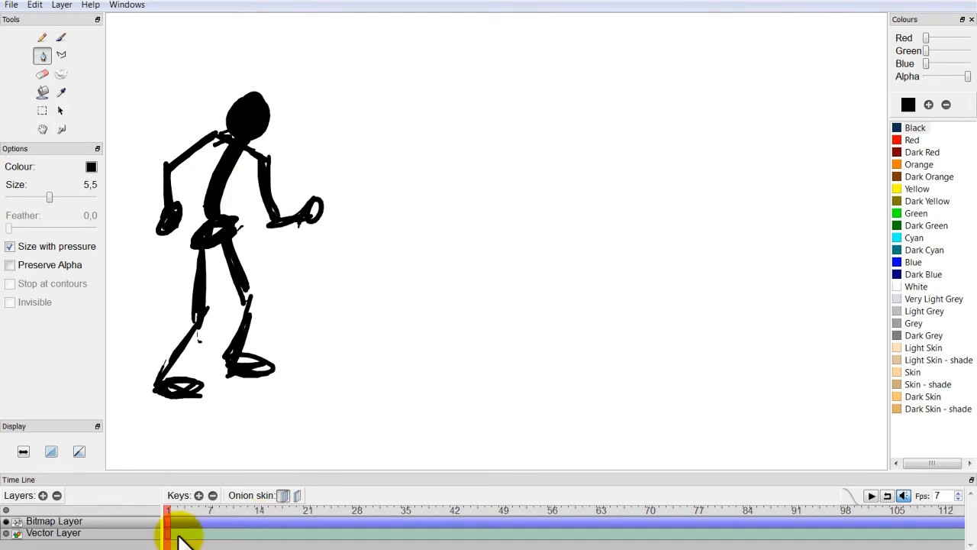
Step: Add a keyframe at frame 2 and draw the figure leaning further forward with its rear foot lifted, over the previous frame's onion skin
click(198, 494)
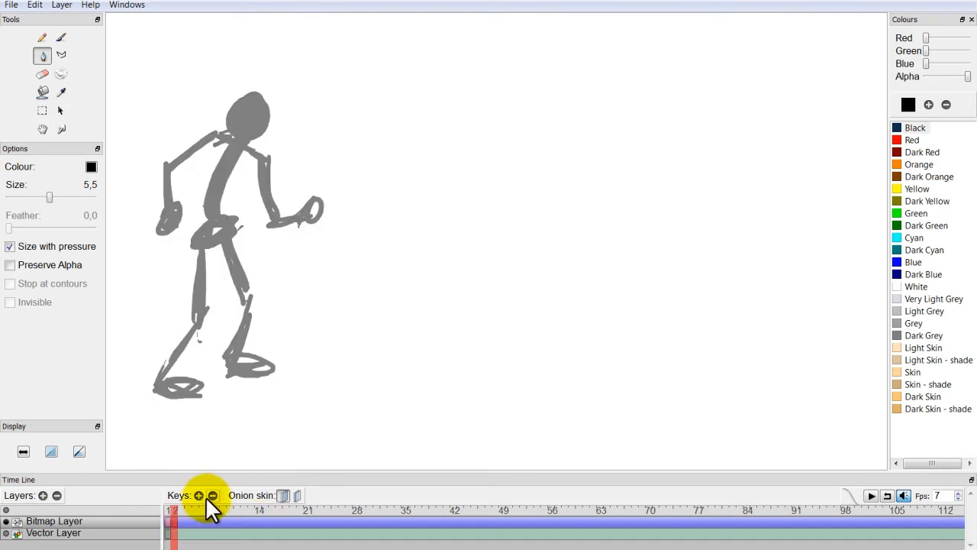
click(283, 496)
click(282, 499)
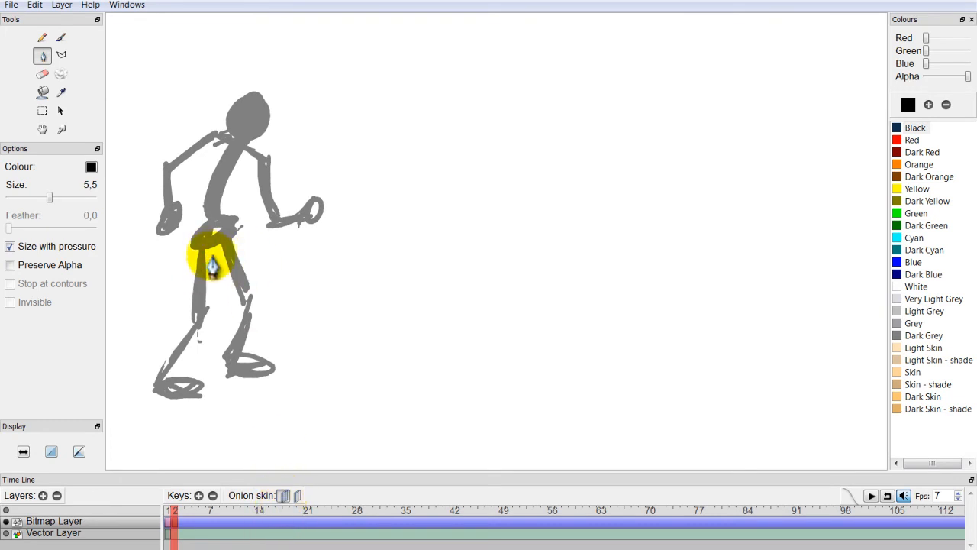
mouse_move(196, 286)
mouse_down()
mouse_move(169, 333)
mouse_move(124, 348)
mouse_move(145, 366)
mouse_up()
mouse_move(229, 252)
mouse_down()
mouse_move(246, 300)
mouse_move(235, 365)
mouse_move(250, 323)
mouse_move(276, 381)
mouse_move(276, 349)
mouse_up()
mouse_move(212, 217)
mouse_down()
mouse_move(237, 151)
mouse_move(264, 131)
mouse_move(187, 146)
mouse_move(163, 201)
mouse_move(174, 187)
mouse_up()
mouse_move(255, 214)
mouse_down()
mouse_move(287, 208)
mouse_move(292, 226)
mouse_move(282, 184)
mouse_up()
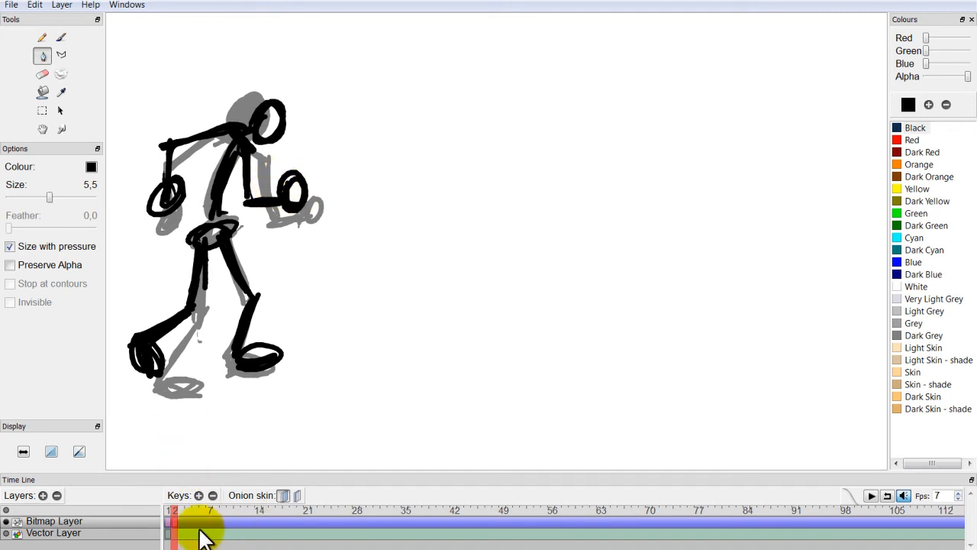
Step: Add a keyframe at frame 3 and draw the figure striding, with the rear shin raised and the front leg reaching forward
click(199, 494)
mouse_move(128, 303)
mouse_down()
mouse_move(188, 311)
mouse_move(181, 303)
mouse_move(222, 231)
mouse_move(273, 290)
mouse_move(277, 311)
mouse_move(279, 291)
mouse_move(313, 338)
mouse_move(303, 347)
mouse_move(141, 353)
mouse_up()
mouse_move(239, 196)
mouse_down()
mouse_move(252, 153)
mouse_move(275, 149)
mouse_move(164, 149)
mouse_move(148, 196)
mouse_move(162, 167)
mouse_up()
mouse_move(240, 135)
mouse_down()
mouse_move(274, 216)
mouse_move(305, 202)
mouse_up()
Step: Add a keyframe at frame 4 and draw the running figure slightly lower and further right than in the ghosted pose
click(199, 494)
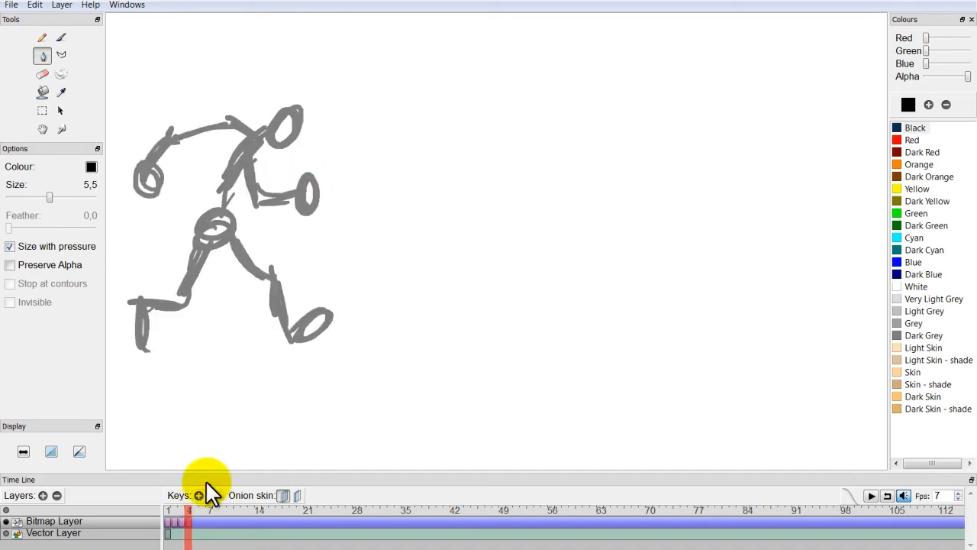
drag(245, 258, 305, 145)
mouse_move(294, 232)
mouse_down()
mouse_move(335, 204)
mouse_move(345, 234)
mouse_up()
mouse_move(293, 174)
mouse_down()
mouse_move(250, 162)
mouse_move(198, 185)
mouse_move(197, 221)
mouse_up()
mouse_move(239, 276)
mouse_down()
mouse_move(229, 249)
mouse_move(202, 303)
mouse_move(169, 294)
mouse_move(156, 338)
mouse_move(152, 266)
mouse_up()
drag(252, 256, 300, 347)
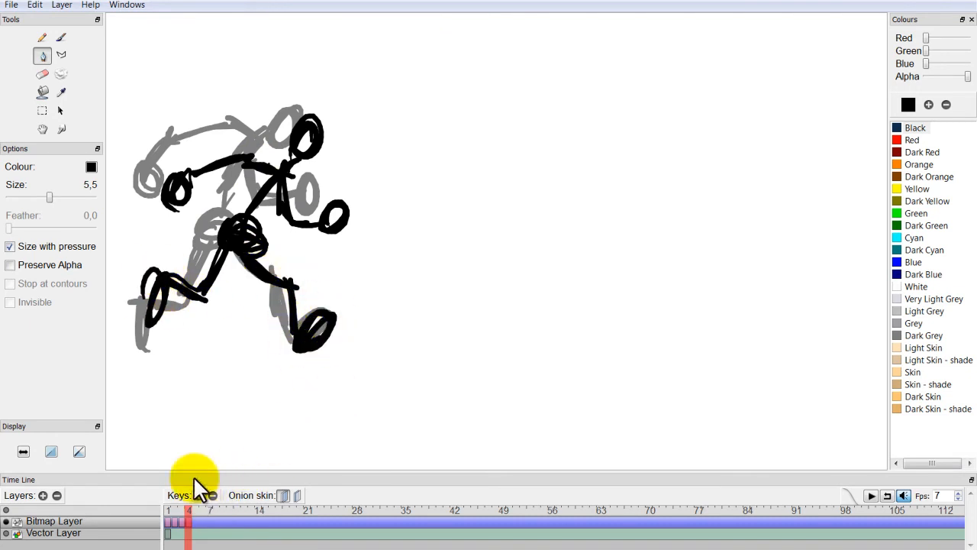
Step: Add a keyframe at frame 5 and draw the figure leaning strongly forward with both legs spread and arms bent
click(198, 496)
mouse_move(236, 260)
mouse_down()
mouse_move(187, 275)
mouse_move(161, 241)
mouse_move(170, 256)
mouse_move(220, 264)
mouse_move(293, 261)
mouse_move(337, 302)
mouse_move(303, 204)
mouse_move(305, 181)
mouse_move(328, 211)
mouse_move(268, 157)
mouse_move(216, 164)
mouse_up()
drag(202, 216, 205, 192)
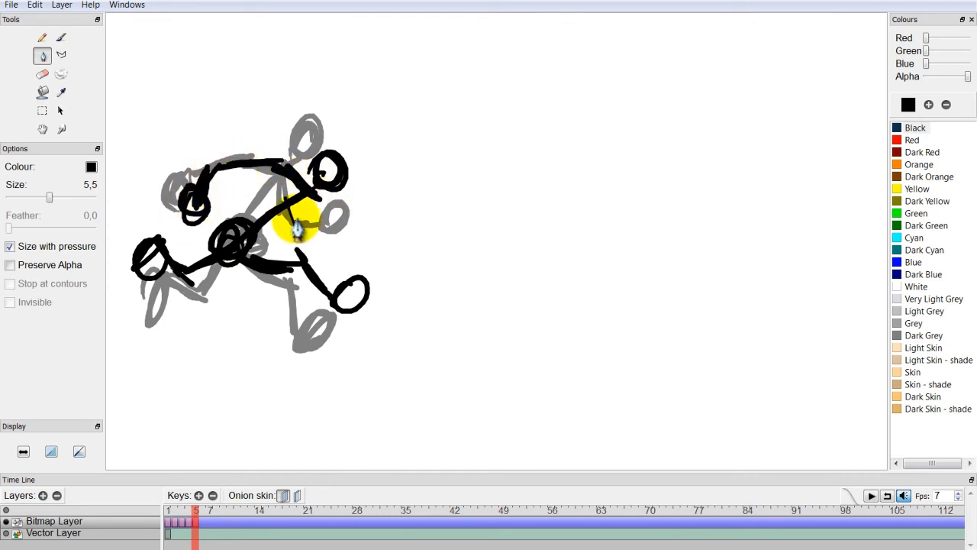
drag(304, 240, 367, 249)
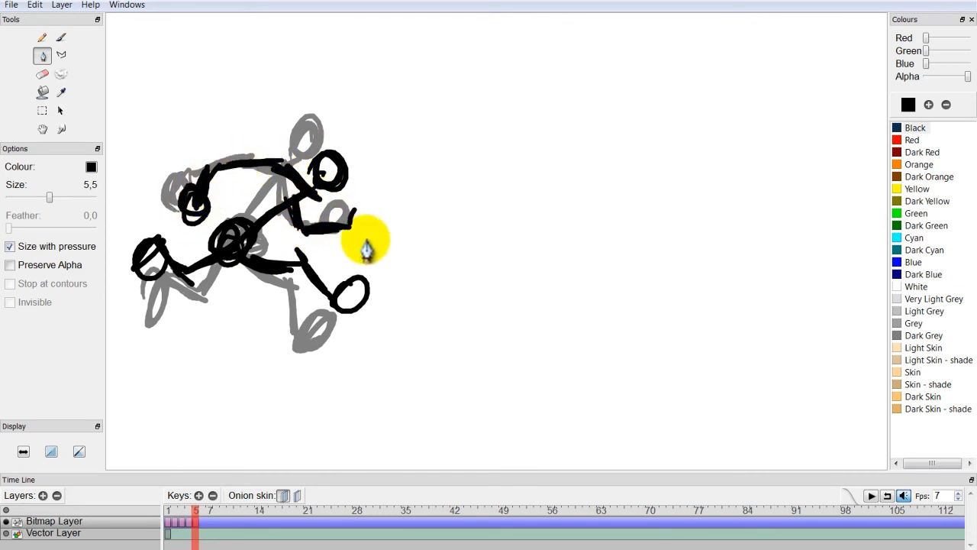
Step: Add a keyframe at frame 6 and draw the figure further right in a long leap, front leg extended and toes up
click(199, 494)
mouse_move(273, 286)
mouse_down()
mouse_move(216, 313)
mouse_move(394, 179)
mouse_move(398, 197)
mouse_move(355, 177)
mouse_up()
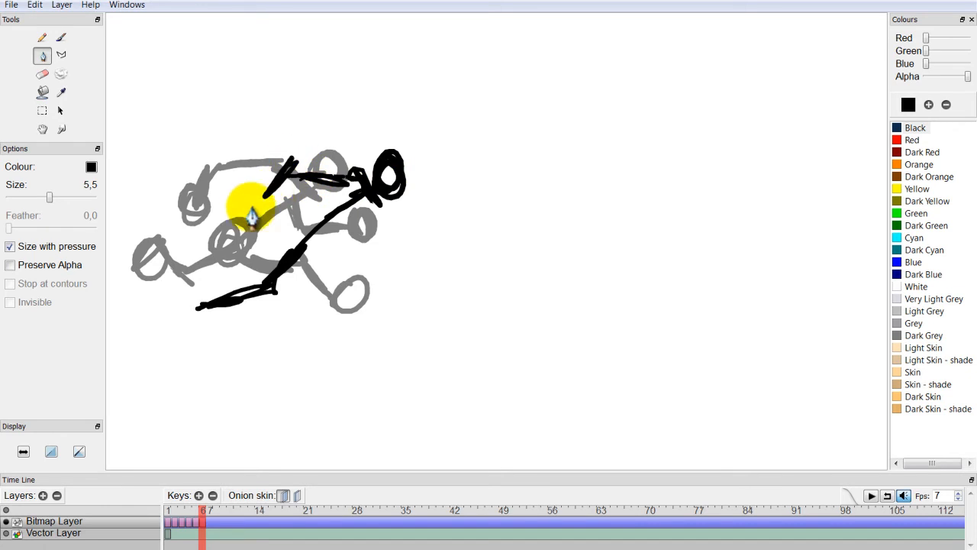
drag(253, 223, 251, 214)
mouse_move(330, 216)
mouse_down()
mouse_move(349, 251)
mouse_move(382, 255)
mouse_move(377, 245)
mouse_up()
mouse_move(289, 269)
mouse_down()
mouse_move(372, 273)
mouse_move(427, 340)
mouse_up()
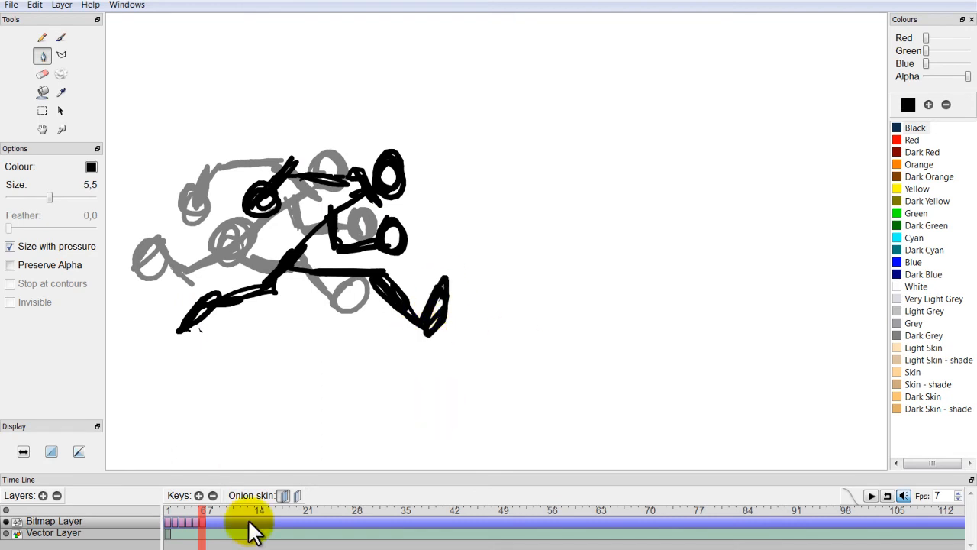
Step: Add a keyframe at frame 7 and draw the leaping figure with its torso lower and rear foot kicked up
click(198, 494)
mouse_move(289, 269)
mouse_down()
mouse_move(241, 292)
mouse_move(182, 252)
mouse_move(203, 237)
mouse_move(293, 266)
mouse_move(414, 188)
mouse_move(398, 219)
mouse_up()
mouse_move(388, 263)
mouse_down()
mouse_move(420, 224)
mouse_move(371, 185)
mouse_move(281, 221)
mouse_move(304, 288)
mouse_move(425, 330)
mouse_up()
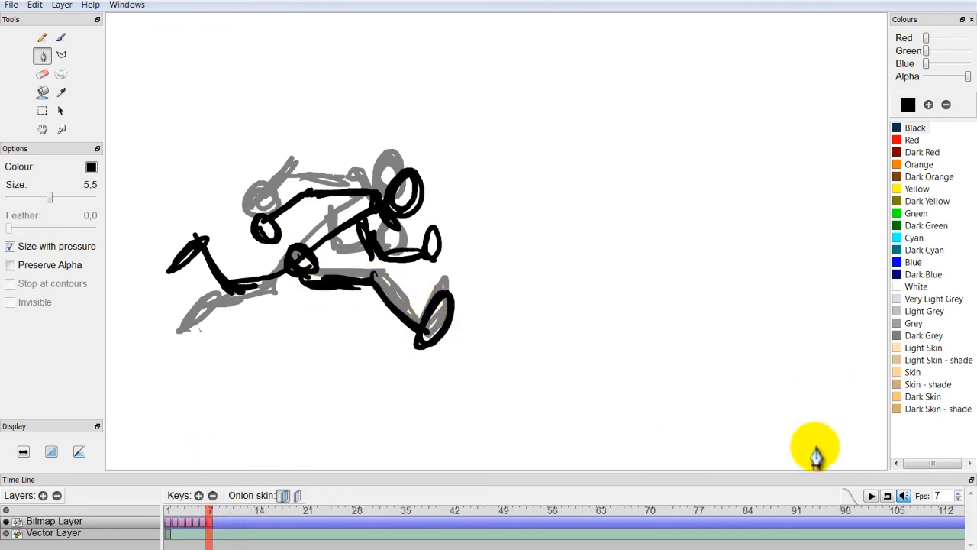
Step: Play back the stick figure animation, hiding the previous-frame onion skin and replaying it with looping on
click(871, 496)
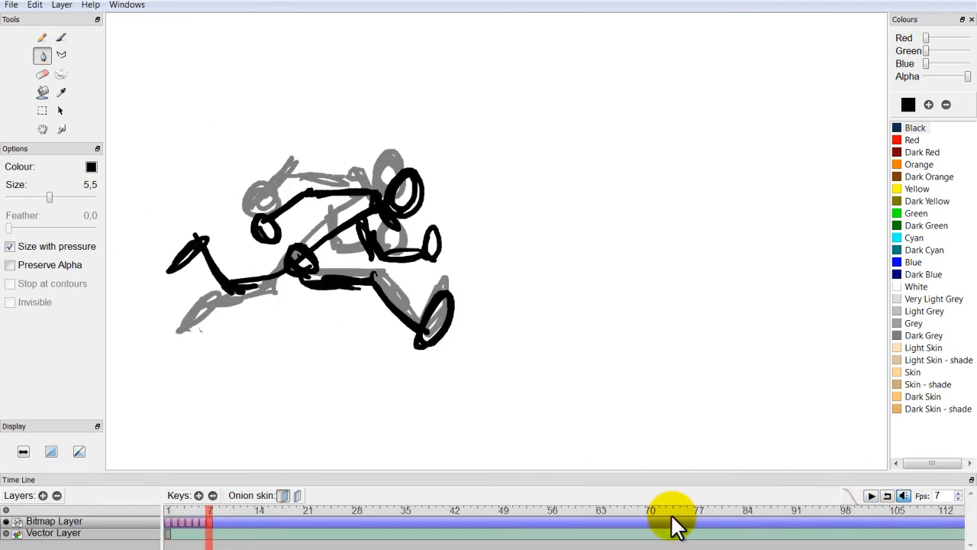
click(283, 495)
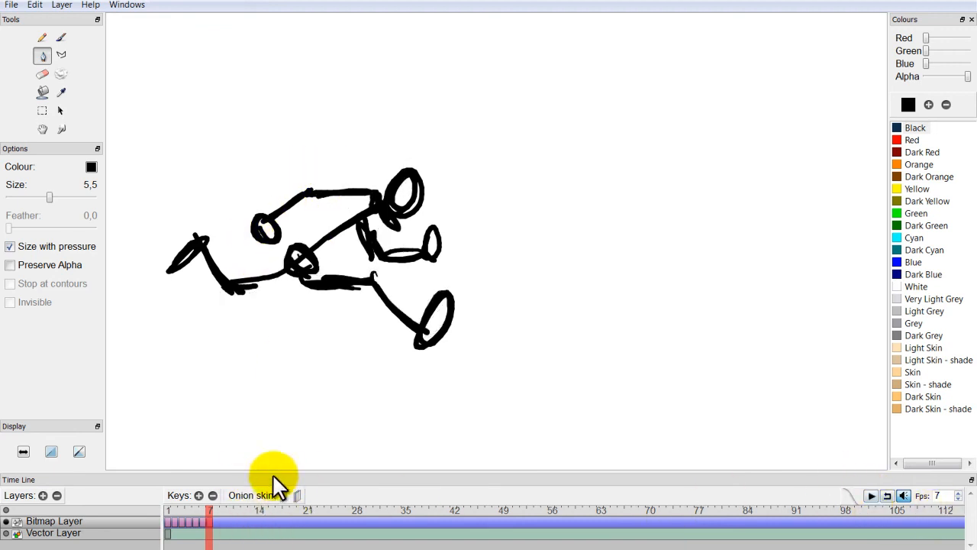
click(871, 498)
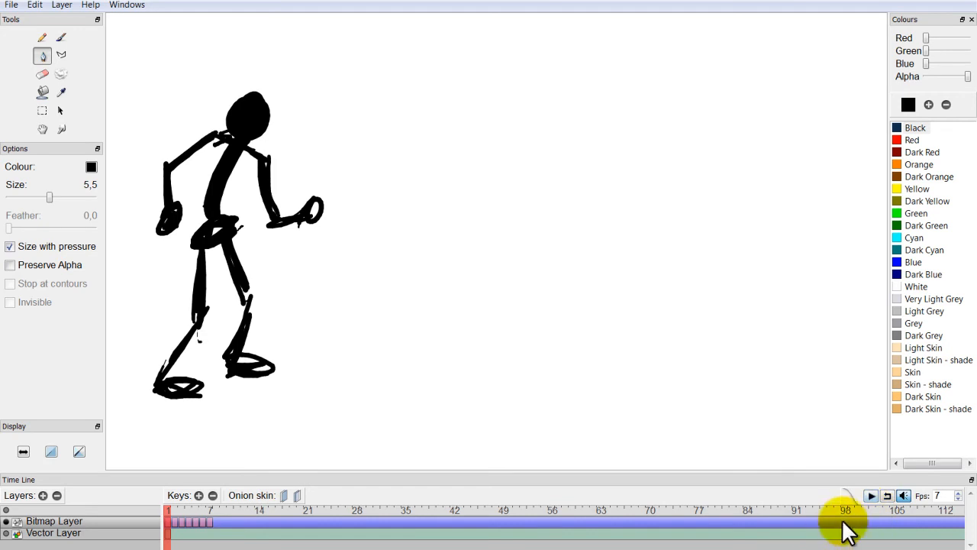
click(870, 498)
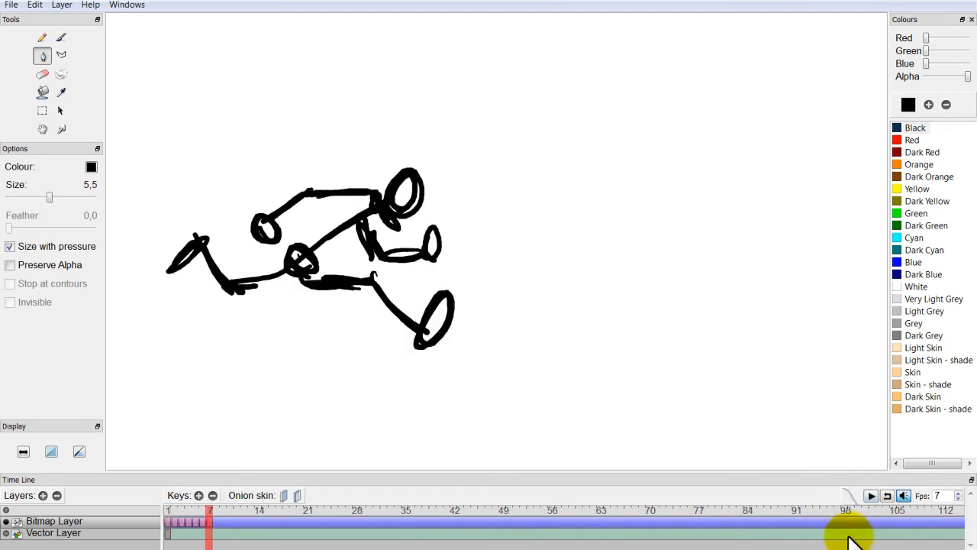
click(870, 495)
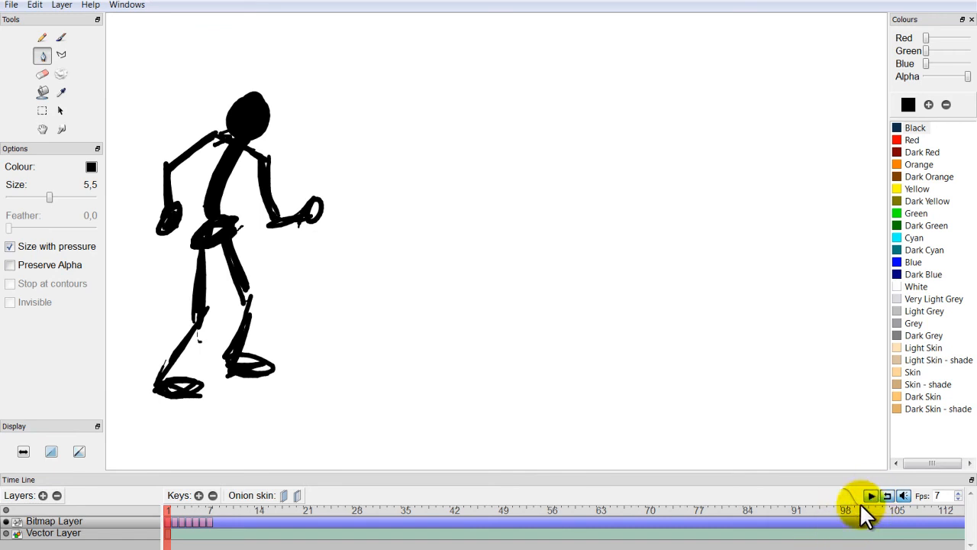
click(871, 496)
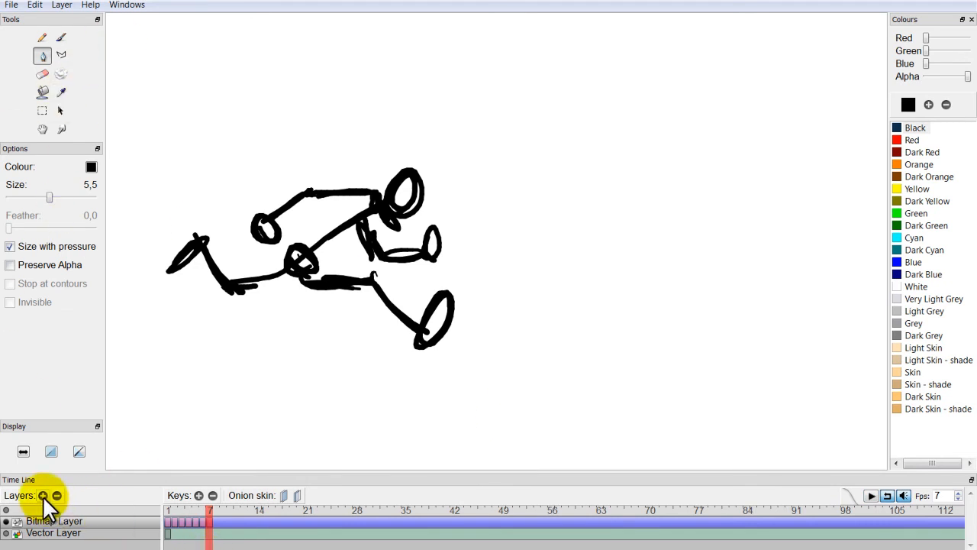
Step: Add a keyframe at frame 8 and paint a soft blue ball in the left part of the canvas with the Brush tool
click(197, 496)
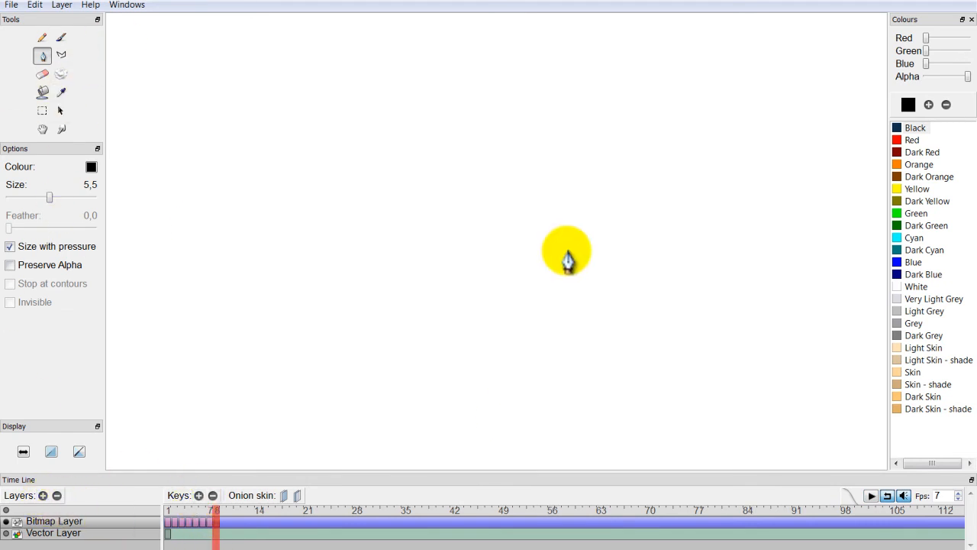
click(61, 38)
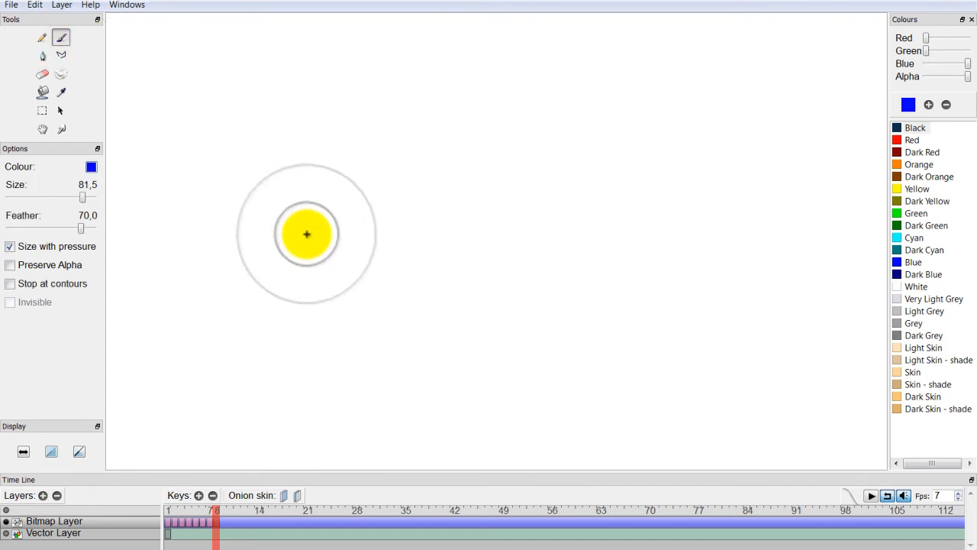
mouse_move(330, 202)
mouse_down()
mouse_move(299, 244)
mouse_move(296, 206)
mouse_up()
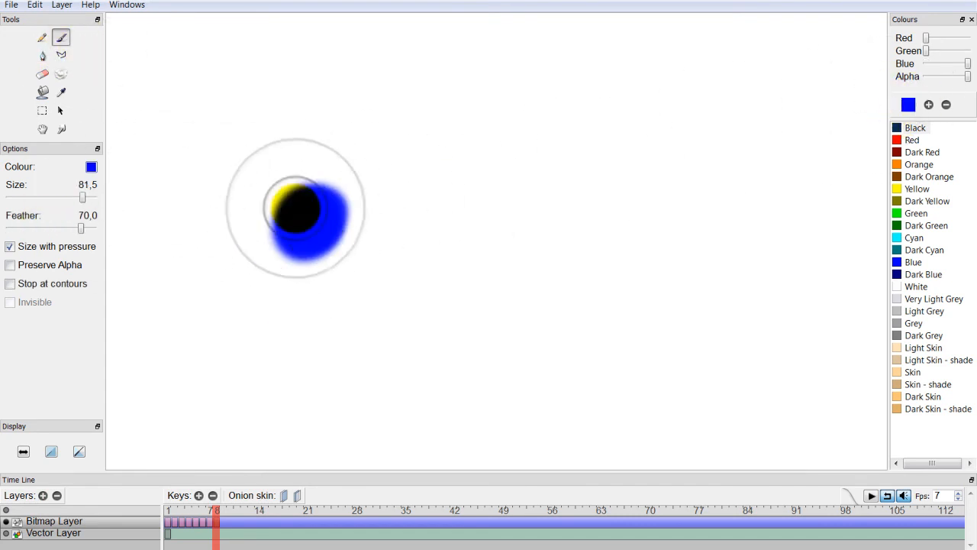
Step: Show the previous-frame onion skin and add frames 9 to 11, painting the blue ball further right and slightly higher on each
click(199, 497)
click(284, 495)
mouse_move(356, 227)
mouse_down()
mouse_move(349, 196)
mouse_move(321, 191)
mouse_up()
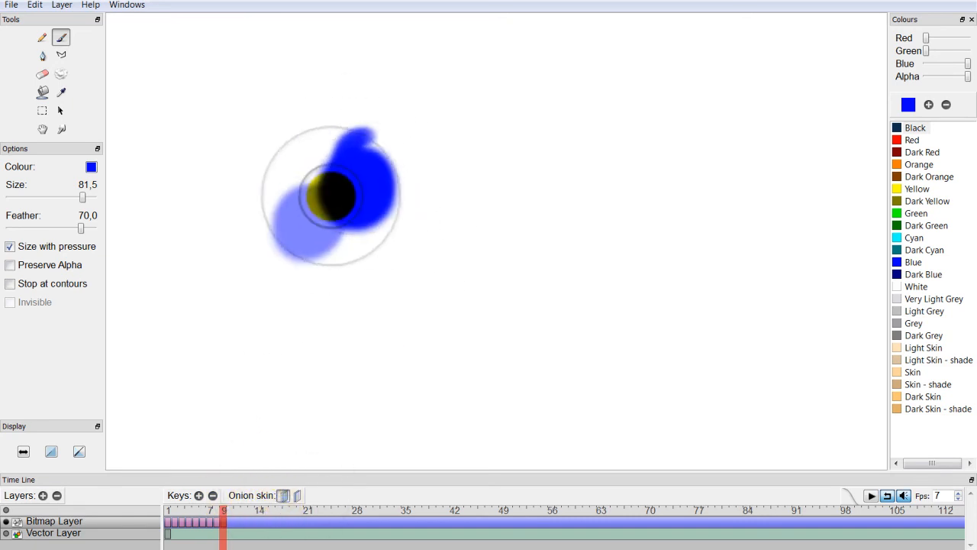
click(200, 495)
drag(421, 175, 406, 174)
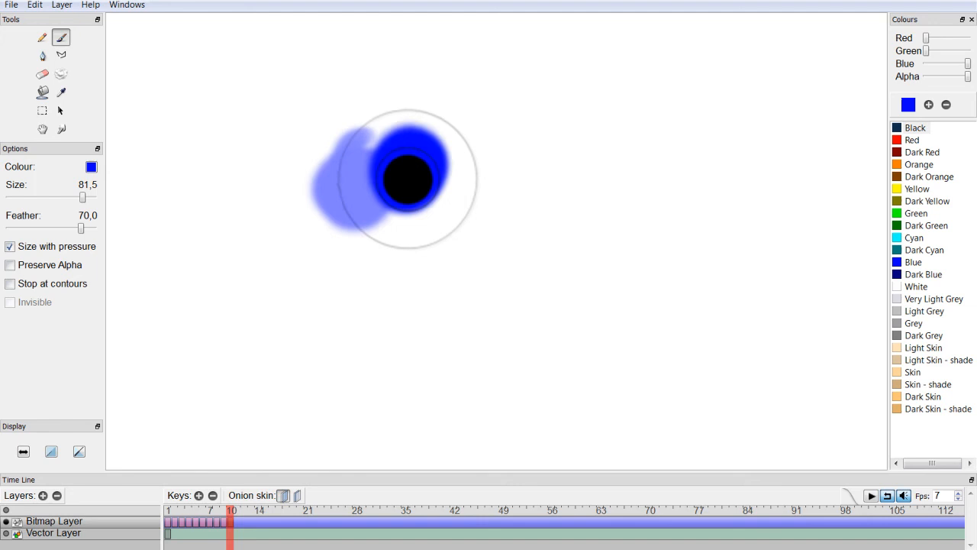
click(200, 495)
drag(483, 186, 458, 157)
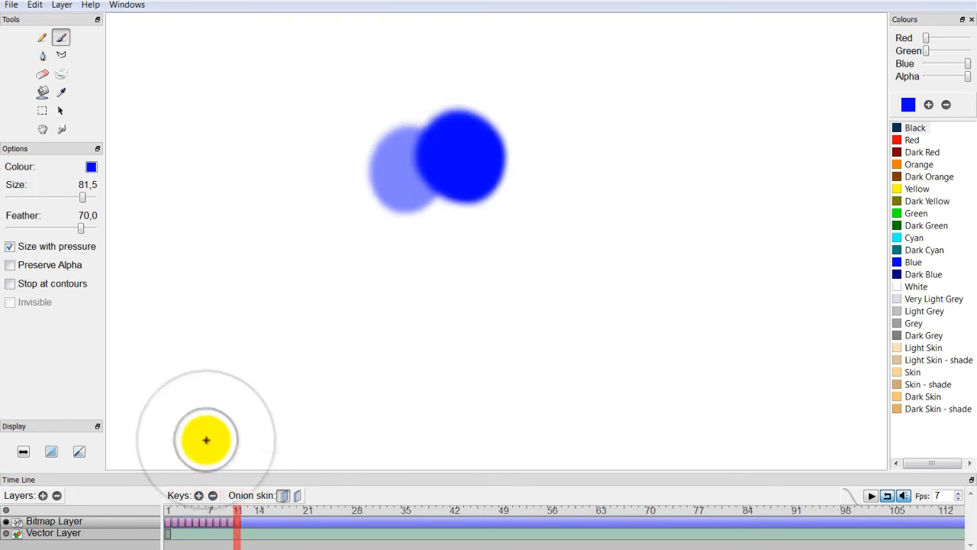
Step: Add keyframes at frames 12 to 14, painting the blue ball further right and gradually lower on each
click(198, 494)
mouse_move(513, 144)
mouse_down()
mouse_move(526, 183)
mouse_move(531, 156)
mouse_move(572, 172)
mouse_up()
click(199, 495)
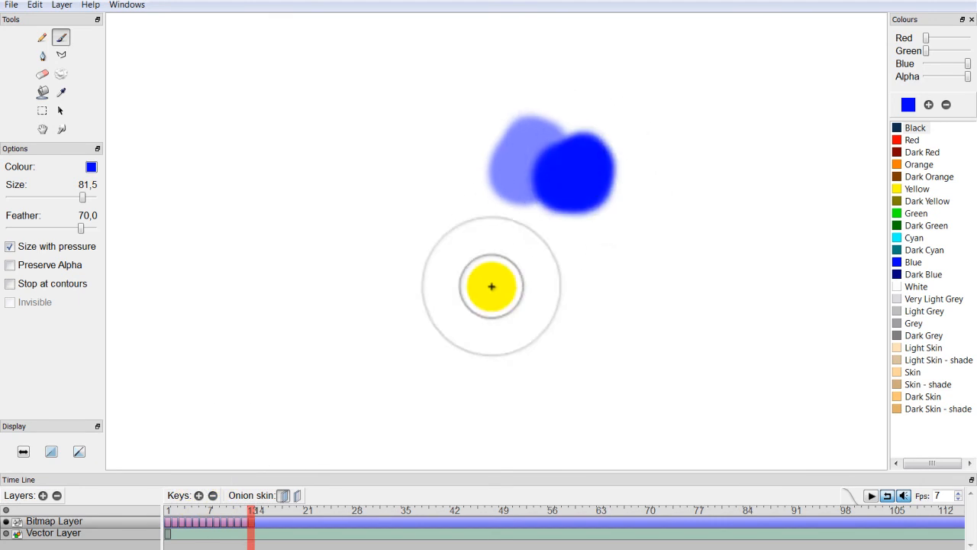
click(198, 495)
mouse_move(661, 170)
mouse_down()
mouse_move(650, 196)
mouse_move(643, 191)
mouse_up()
Step: Add keyframes at frames 15 and 16, painting the blue ball descending toward the canvas's right side
click(199, 495)
drag(702, 163, 680, 207)
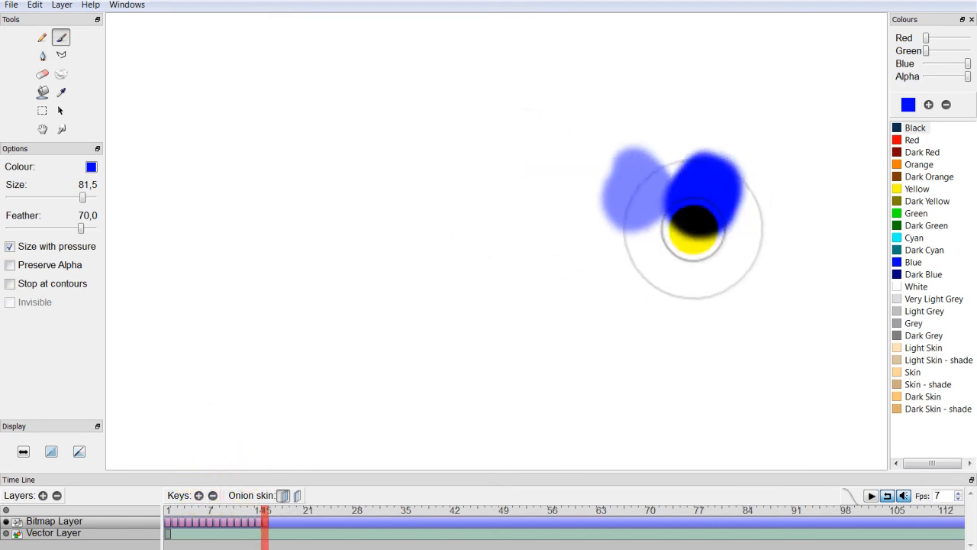
click(198, 494)
mouse_move(763, 194)
mouse_down()
mouse_move(741, 229)
mouse_move(769, 218)
mouse_up()
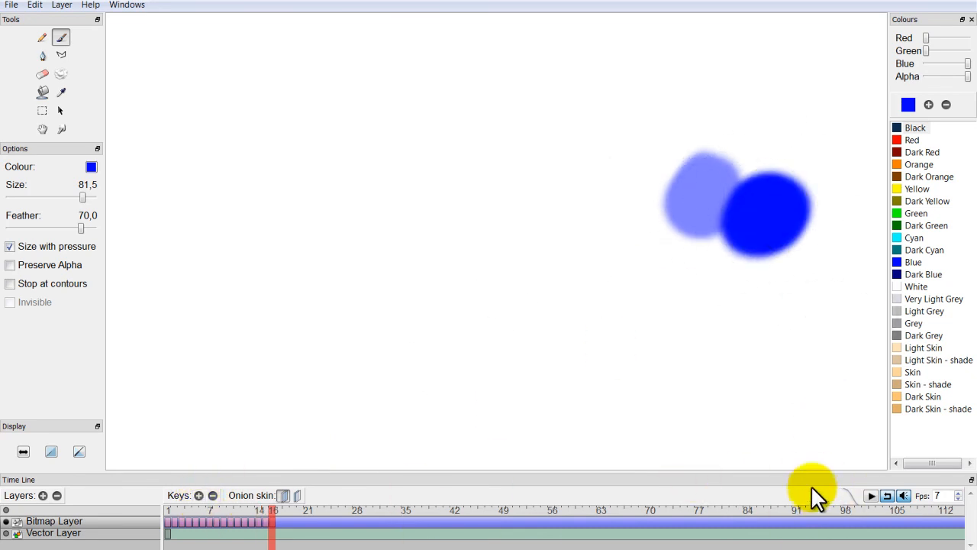
Step: Play back the whole animation, including the moving blue ball, with the onion skin hidden
click(869, 494)
click(869, 495)
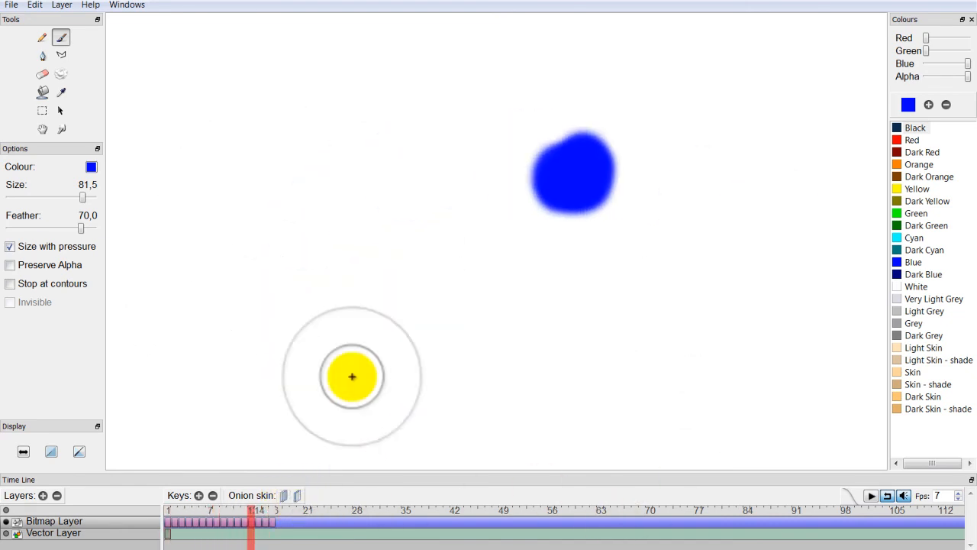
Step: Export the animation as a Flash/SWF file named dib in the Documents library, keeping the compression at the small-file end
click(13, 6)
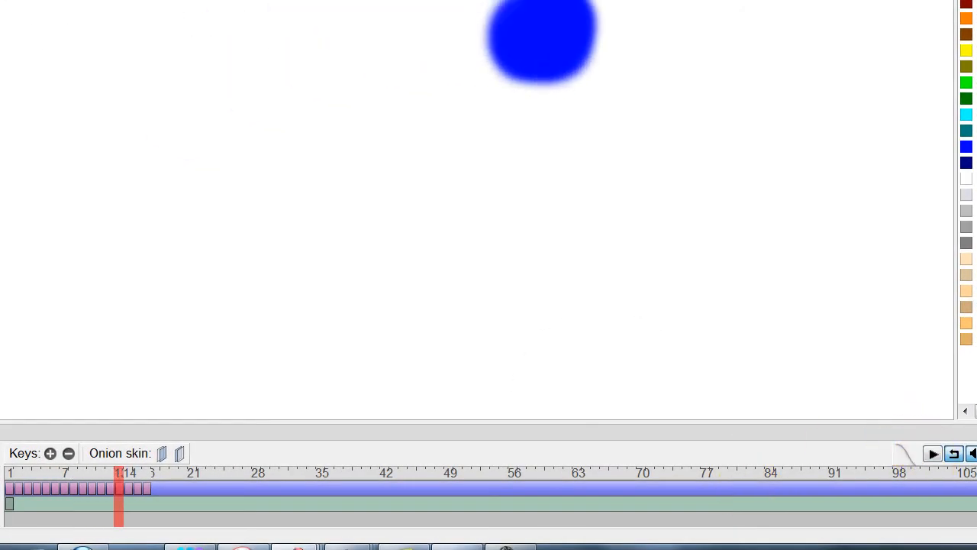
mouse_move(59, 176)
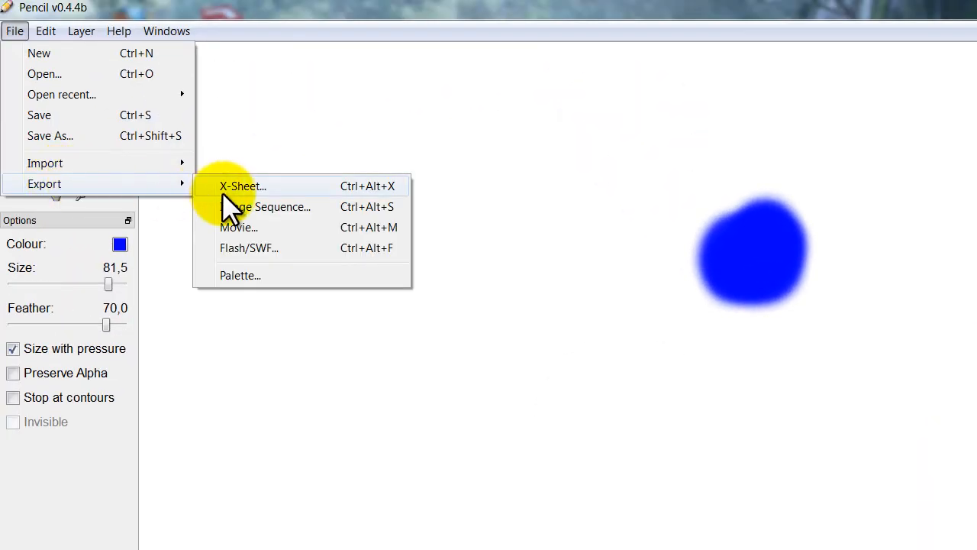
click(258, 243)
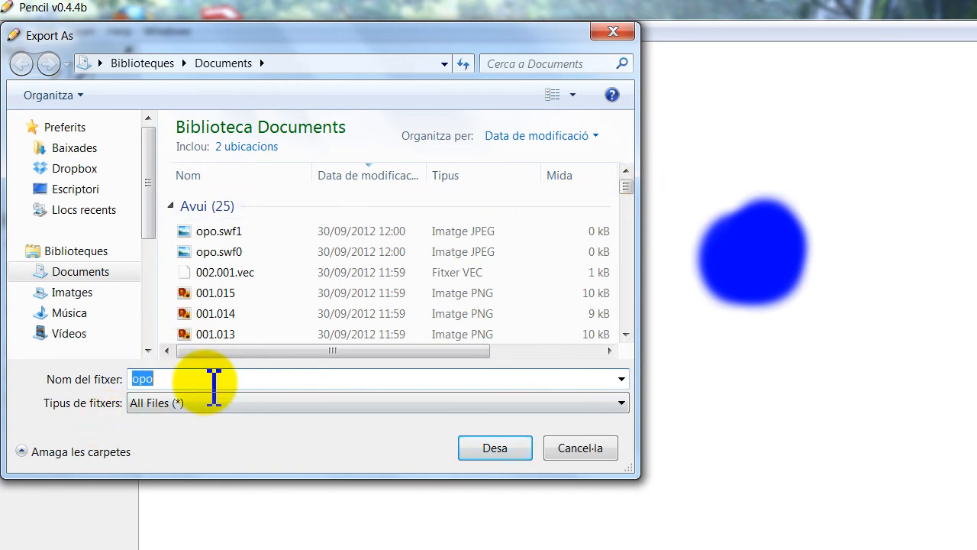
text(dib)
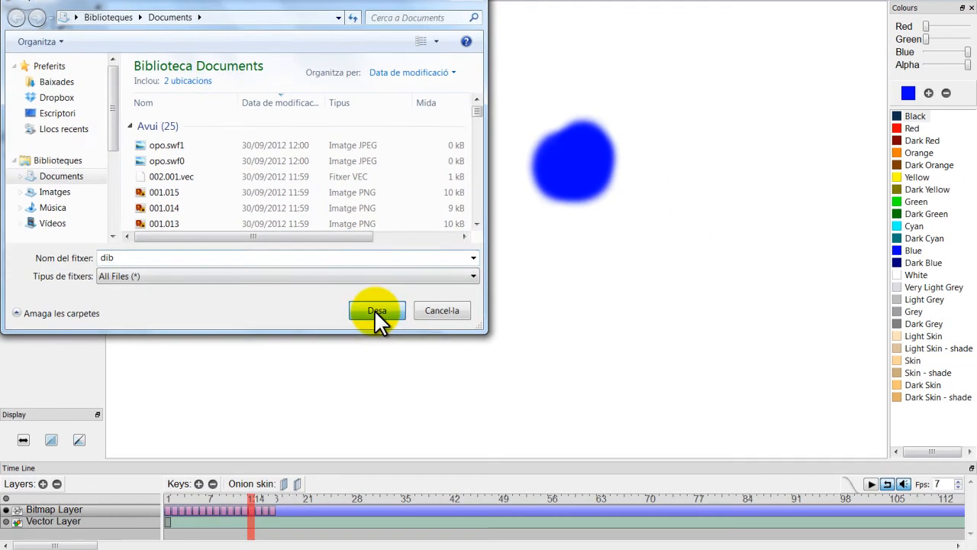
click(374, 309)
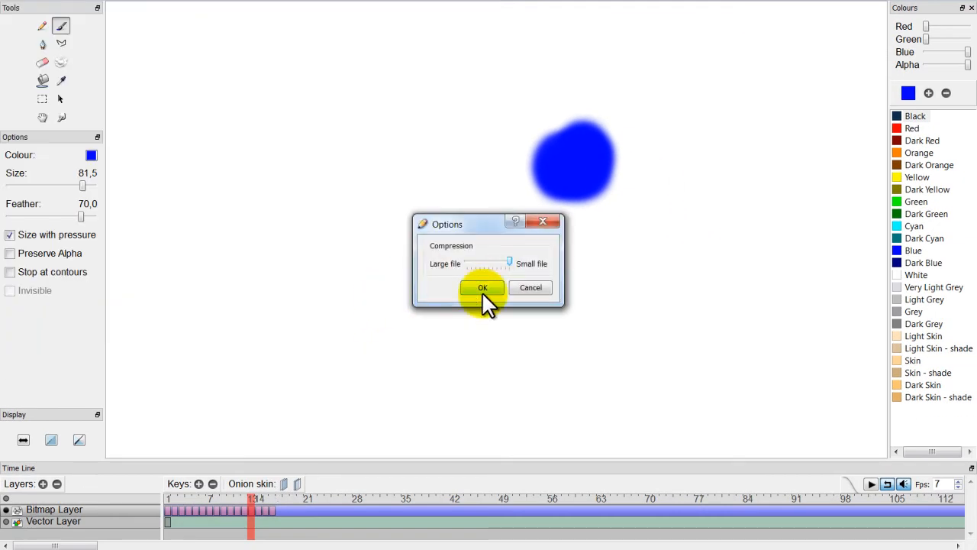
click(482, 289)
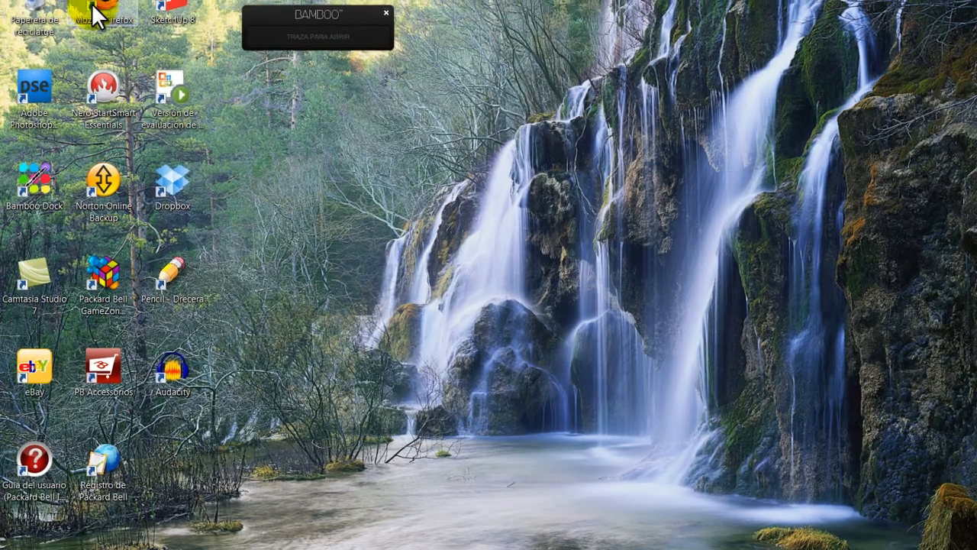
Step: Switch to Mozilla Firefox and open the exported dib.swf from the Documents library to play the animation
double_click(99, 8)
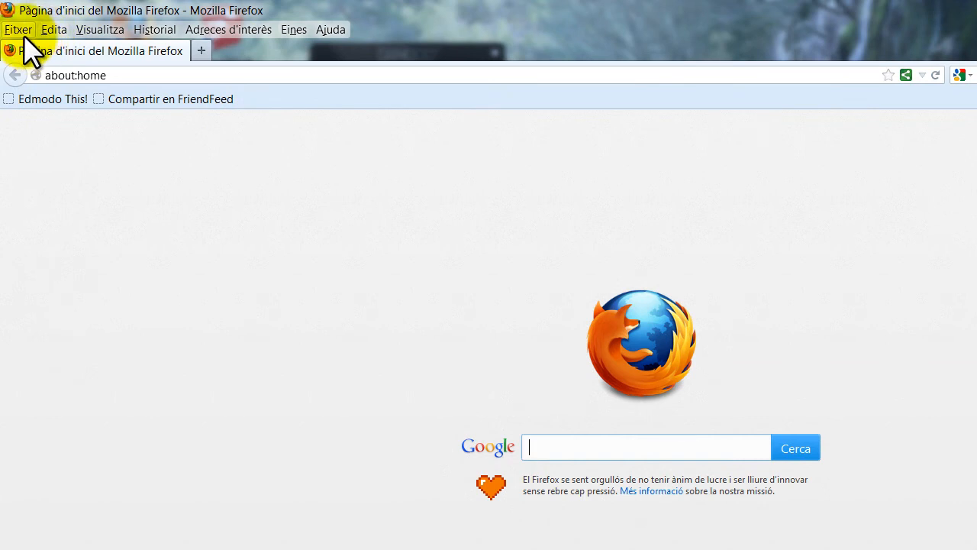
click(20, 31)
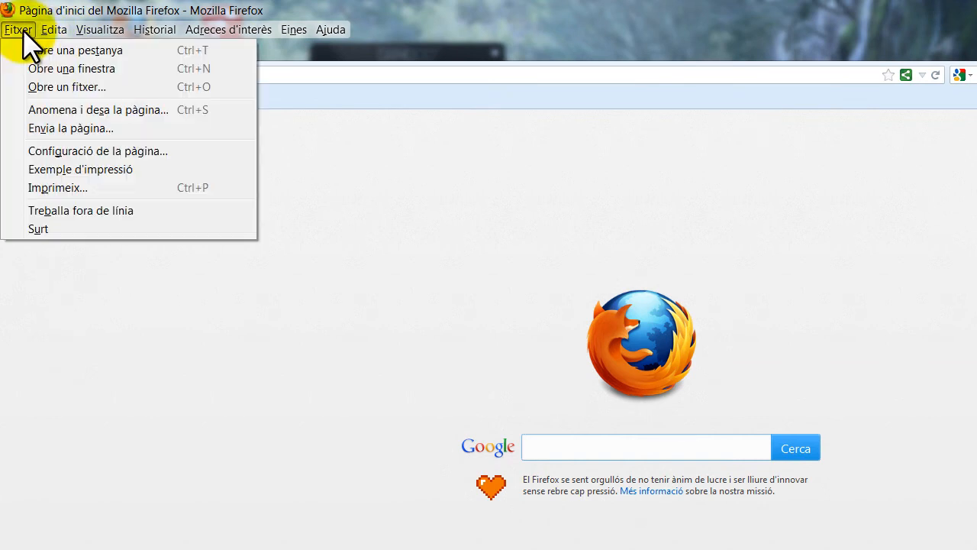
click(62, 87)
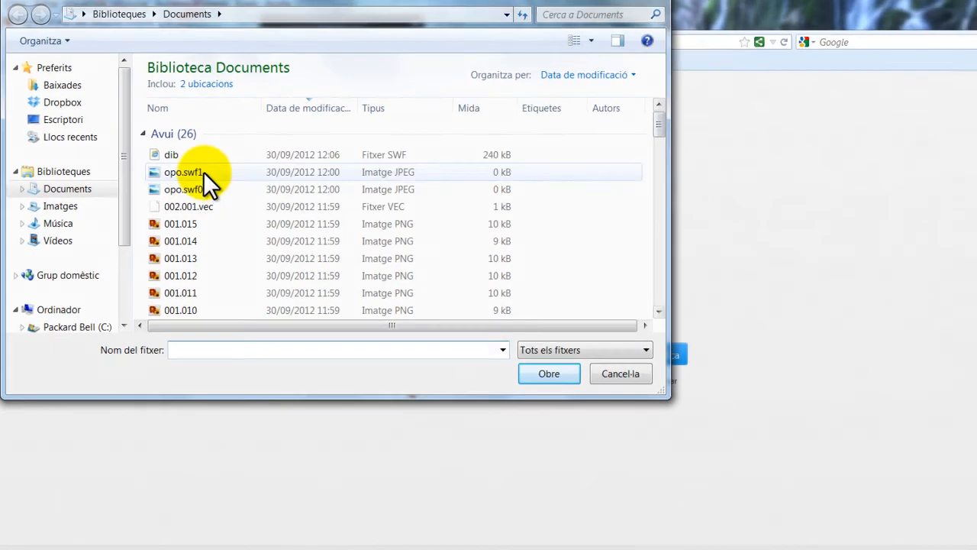
double_click(204, 209)
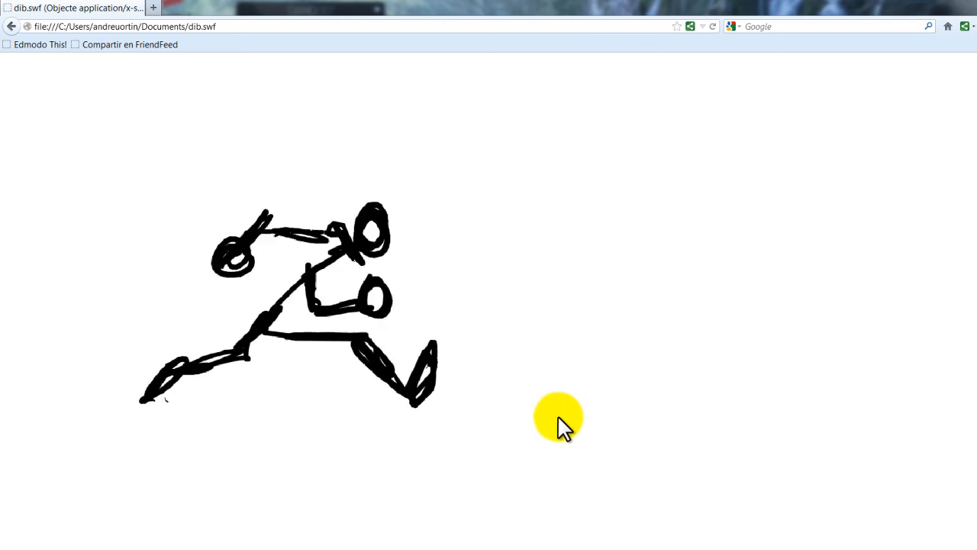
click(544, 548)
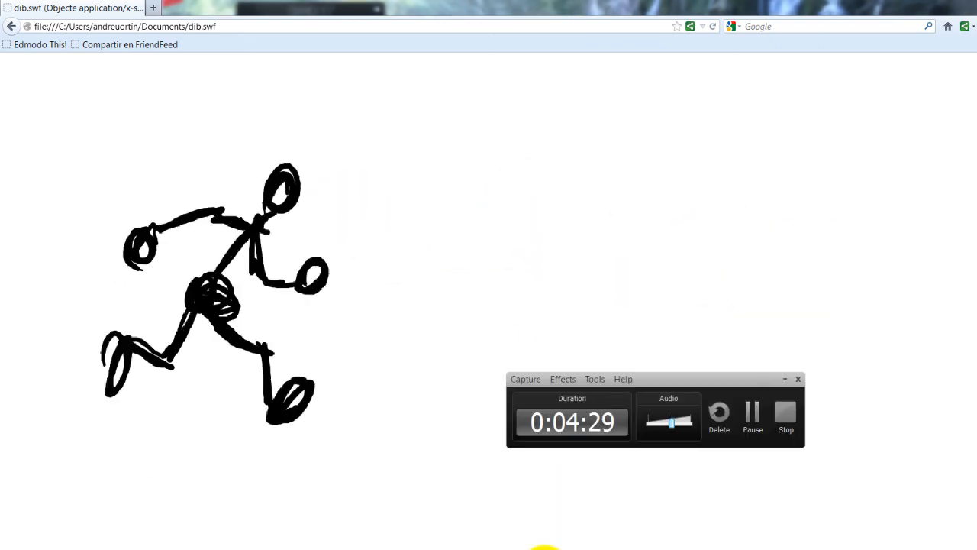